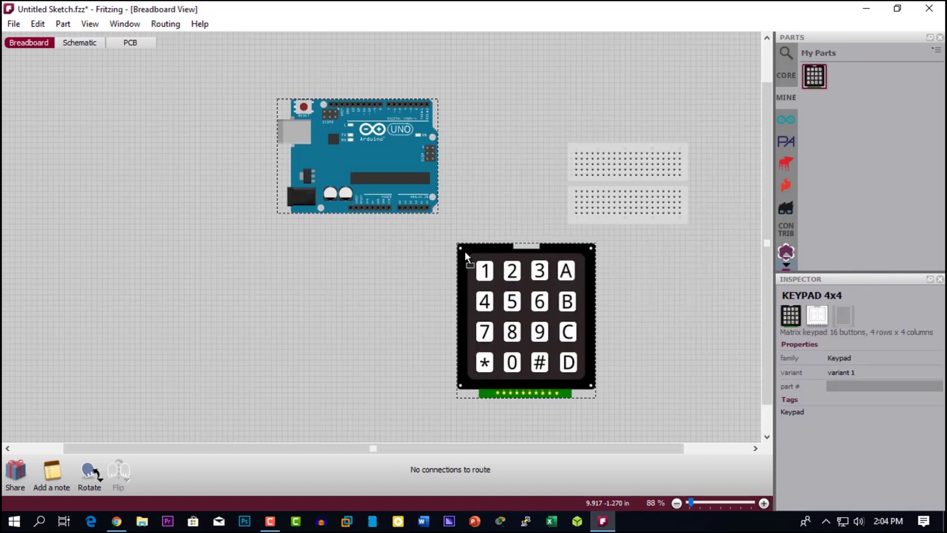
Add a character LCD below the Arduino and spread the breadboard and Arduino farther apart.
scroll(818, 159, down, 5)
drag(899, 165, 871, 161)
scroll(871, 162, down, 2)
drag(872, 110, 304, 315)
drag(593, 165, 598, 111)
drag(415, 173, 381, 178)
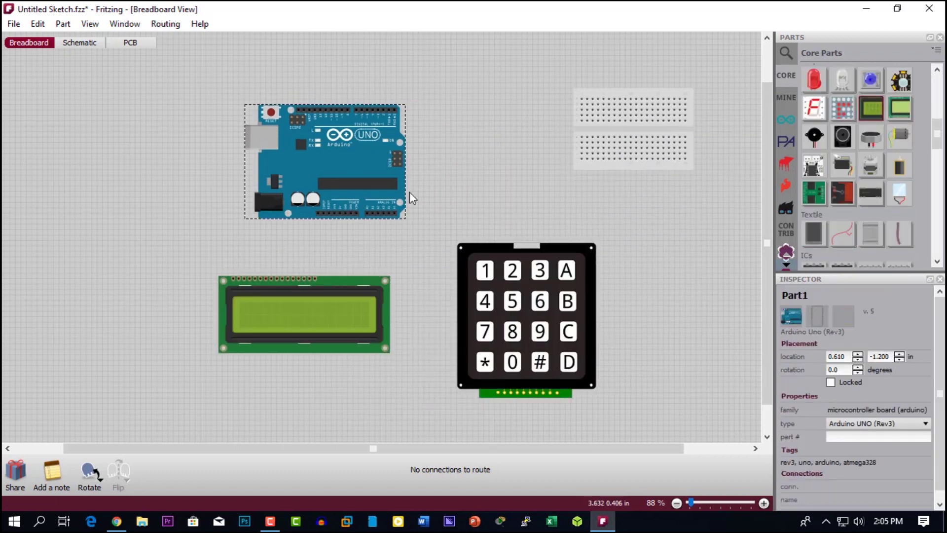
Search the parts for "pot" and place a mammoth potentiometer between the Arduino and the breadboard.
click(787, 53)
text(pot)
key(Return)
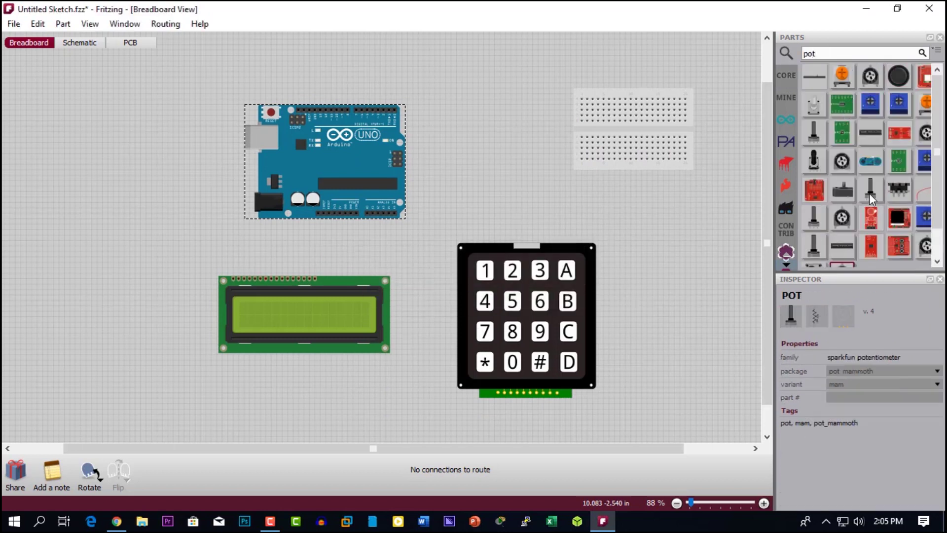
drag(871, 190, 500, 153)
Search the parts for "servo" and place a basic servo beside the keypad.
text(servo)
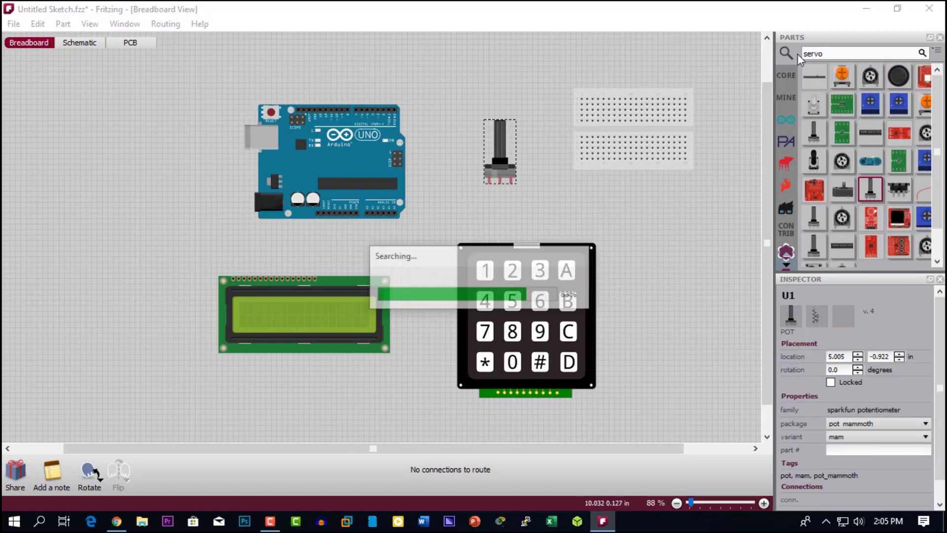
key(Return)
drag(843, 77, 687, 301)
Rotate the breadboard upright and shift the Arduino and LCD lower to free space above them.
drag(638, 133, 692, 200)
click(90, 473)
drag(331, 165, 353, 230)
drag(326, 332, 361, 413)
drag(356, 267, 349, 284)
Move the keypad above the Arduino and the servo beside the LCD, and adjust the spacing between the parts.
drag(518, 304, 359, 75)
scroll(486, 225, down, 2)
drag(616, 327, 508, 390)
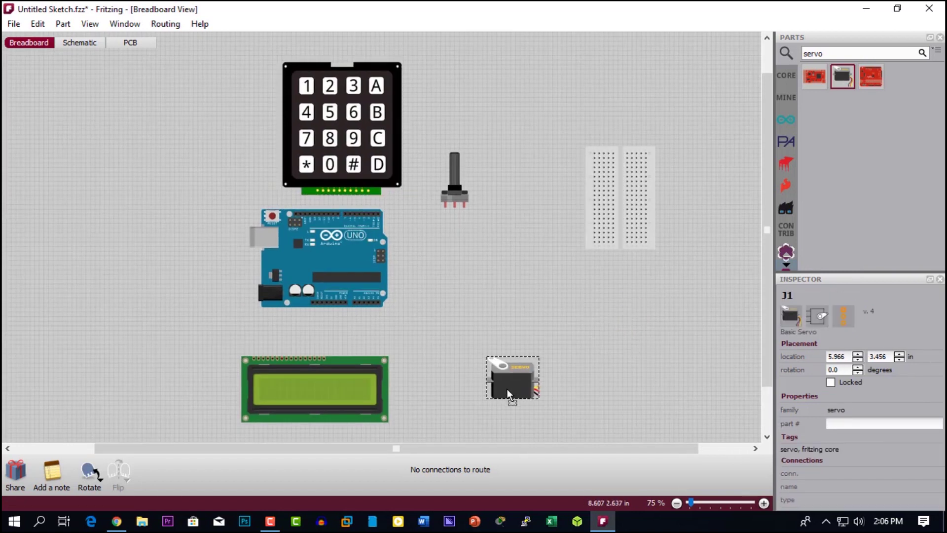
drag(363, 157, 396, 106)
scroll(432, 236, down, 3)
drag(365, 323, 373, 334)
drag(360, 252, 364, 238)
scroll(468, 209, up, 6)
Rotate the potentiometer to -90 degrees and plug its pins into the right half of the breadboard.
click(421, 179)
click(90, 474)
drag(439, 180, 667, 170)
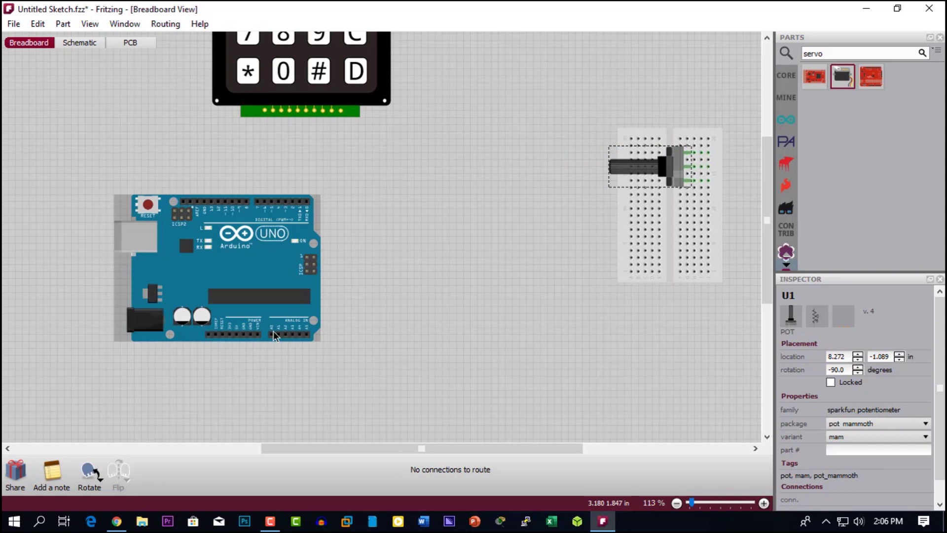
Wire the Arduino's 5V pin to the last row of the breadboard's left half, with bends running below the board.
scroll(276, 335, up, 4)
scroll(494, 309, down, 2)
drag(743, 208, 588, 216)
drag(524, 362, 622, 257)
drag(528, 275, 624, 347)
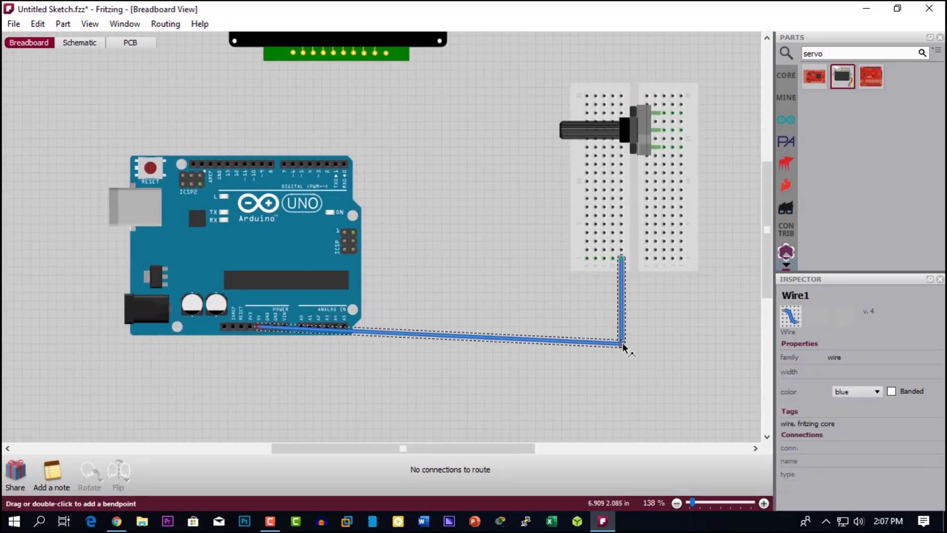
drag(390, 332, 383, 356)
click(372, 359)
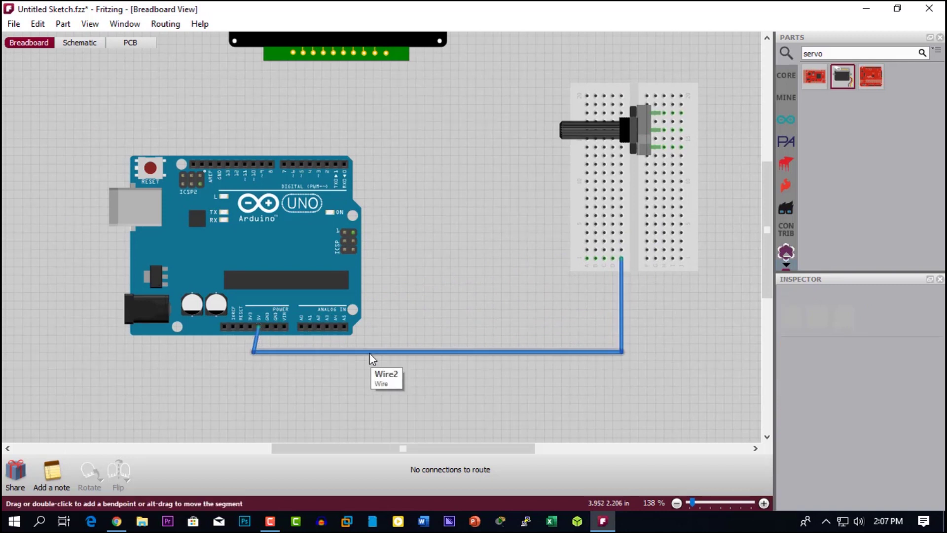
Wire the Arduino's GND pin to the last row of the breadboard's right half, parallel to the 5V wire.
scroll(267, 300, up, 2)
scroll(291, 299, down, 1)
drag(275, 331, 724, 250)
drag(590, 275, 728, 356)
drag(406, 339, 284, 355)
click(427, 283)
scroll(427, 281, down, 1)
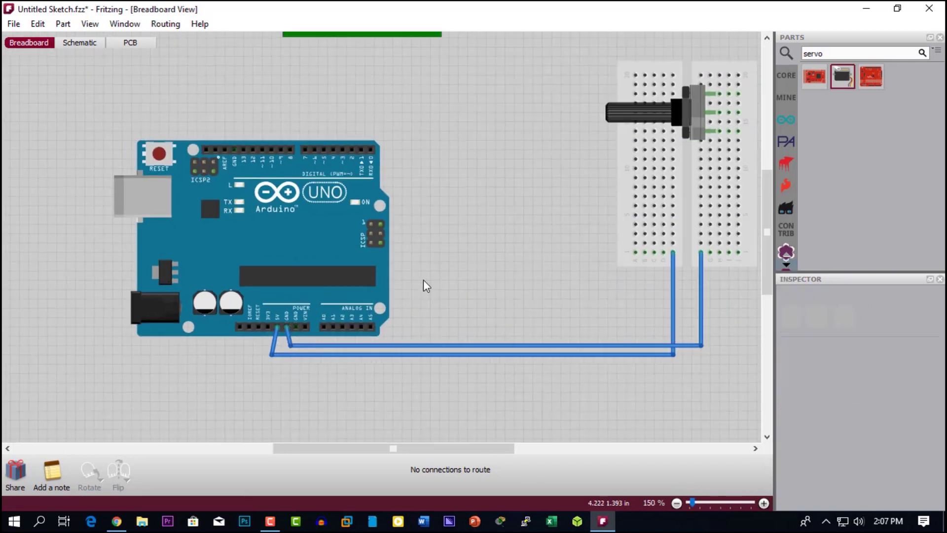
Wire LCD pin 1 to the breadboard's ground row with right-angle bends.
ctrl+scroll(273, 363, down, 2)
ctrl+scroll(220, 318, up, 1)
scroll(221, 318, down, 2)
drag(186, 286, 597, 121)
drag(439, 192, 598, 209)
drag(385, 263, 169, 203)
Wire LCD pin 2 to the breadboard's 5V row with right-angle bends.
mouse_move(175, 314)
mouse_down()
mouse_move(195, 283)
mouse_move(177, 298)
mouse_move(641, 212)
mouse_move(653, 106)
mouse_up()
scroll(187, 313, up, 2)
ctrl+scroll(177, 301, down, 3)
drag(438, 219, 653, 203)
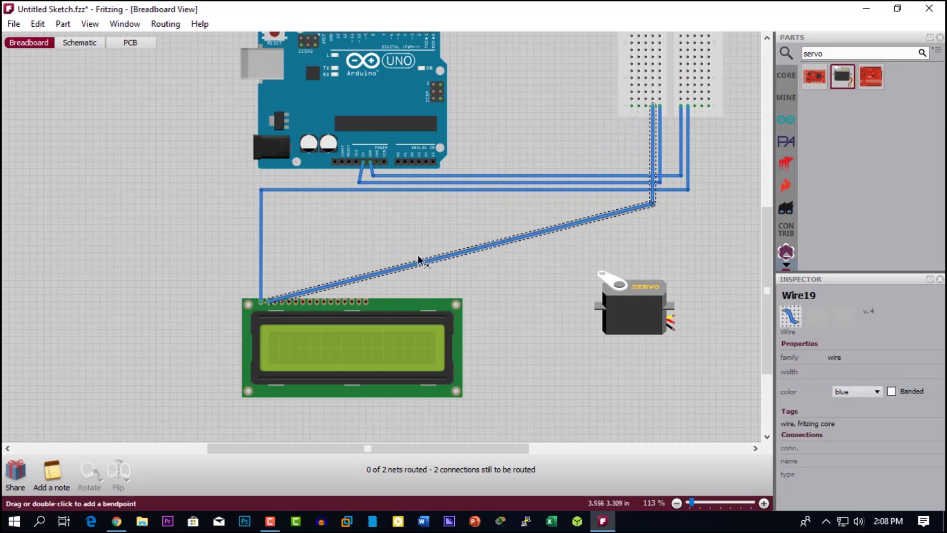
drag(419, 258, 268, 203)
click(387, 254)
Wire LCD pin 3 to the potentiometer's middle pin row with right-angle bends.
scroll(275, 301, up, 4)
scroll(652, 202, down, 7)
drag(279, 302, 721, 69)
ctrl+scroll(739, 104, up, 4)
ctrl+scroll(503, 237, down, 4)
drag(437, 274, 601, 331)
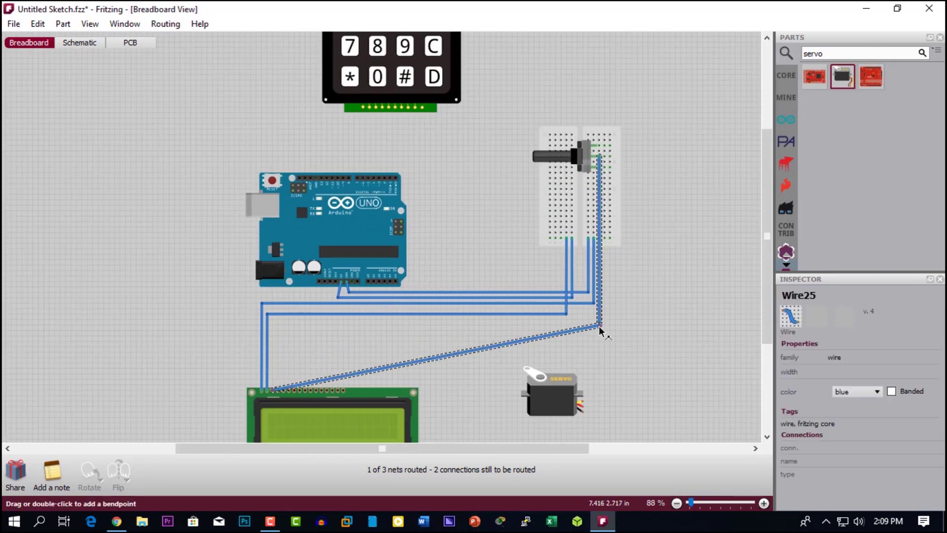
drag(444, 359, 272, 324)
click(301, 350)
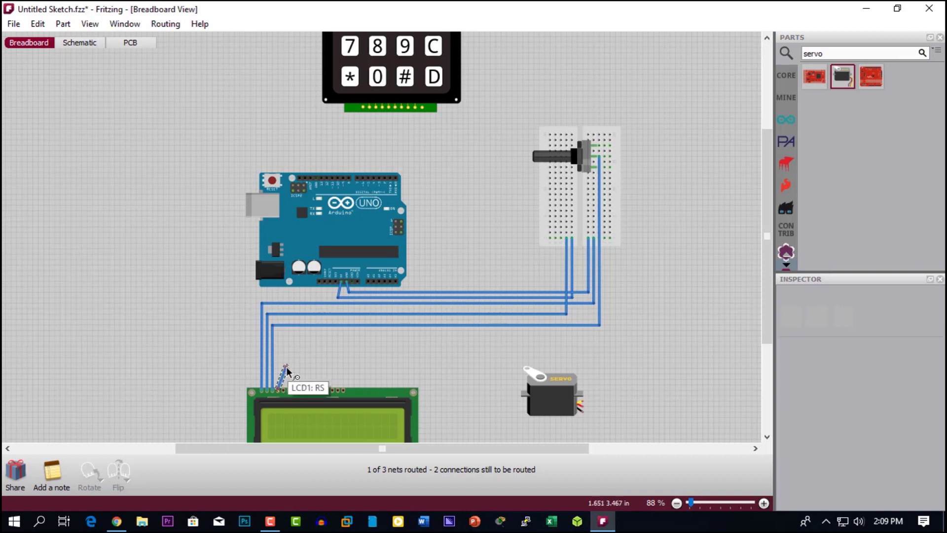
Wire the LCD's RS pin to Arduino pin A0 and square off the wire.
drag(352, 298, 368, 281)
drag(332, 324, 279, 344)
drag(366, 341, 366, 335)
click(359, 357)
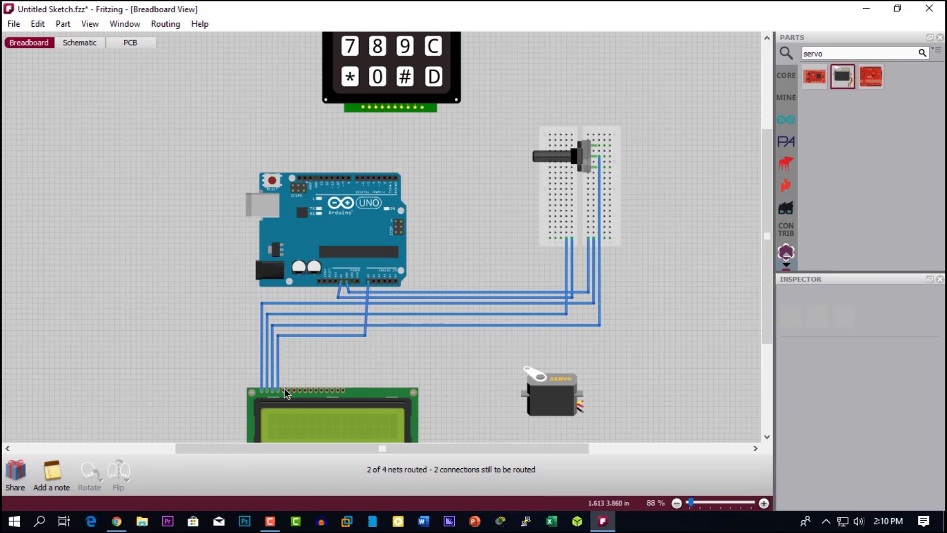
Wire LCD pin 5 to the breadboard's ground row, routed below the existing wires.
drag(285, 389, 606, 237)
drag(486, 292, 293, 352)
click(311, 364)
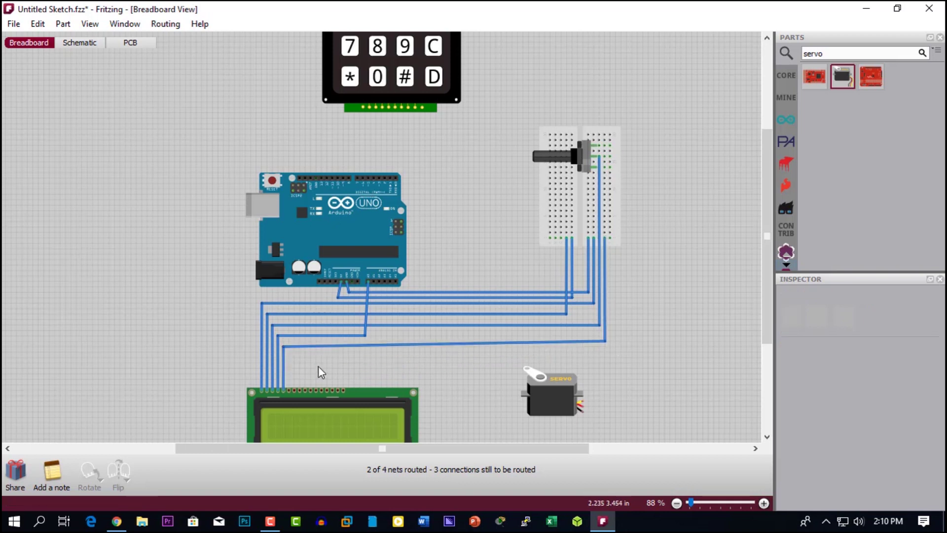
Wire LCD pin 6 to Arduino pin A1 and square off the wire.
ctrl+scroll(289, 393, up, 5)
drag(289, 391, 438, 211)
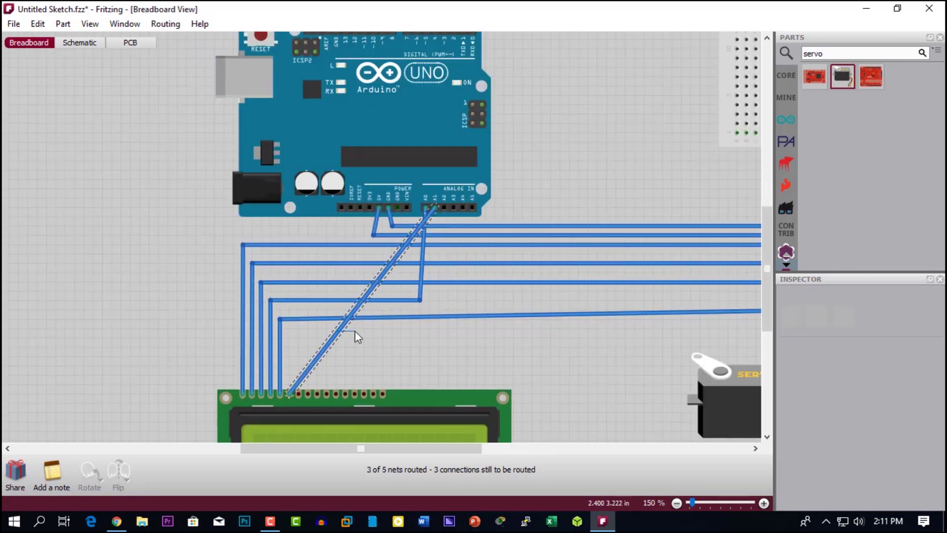
drag(353, 334, 425, 332)
drag(383, 360, 293, 338)
click(348, 357)
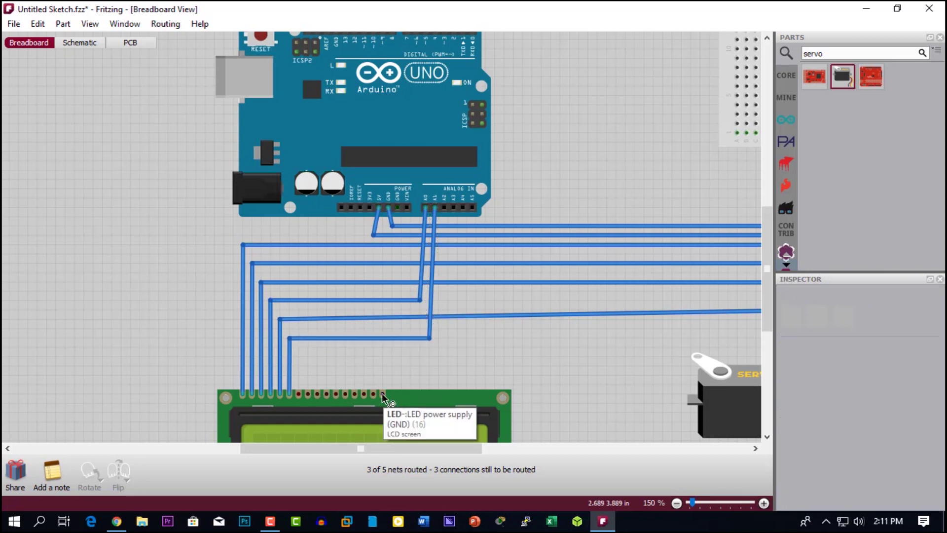
Wire the LCD's LED- pin (16) to the breadboard's ground row with bends at both ends.
scroll(572, 258, down, 1)
drag(475, 448, 541, 448)
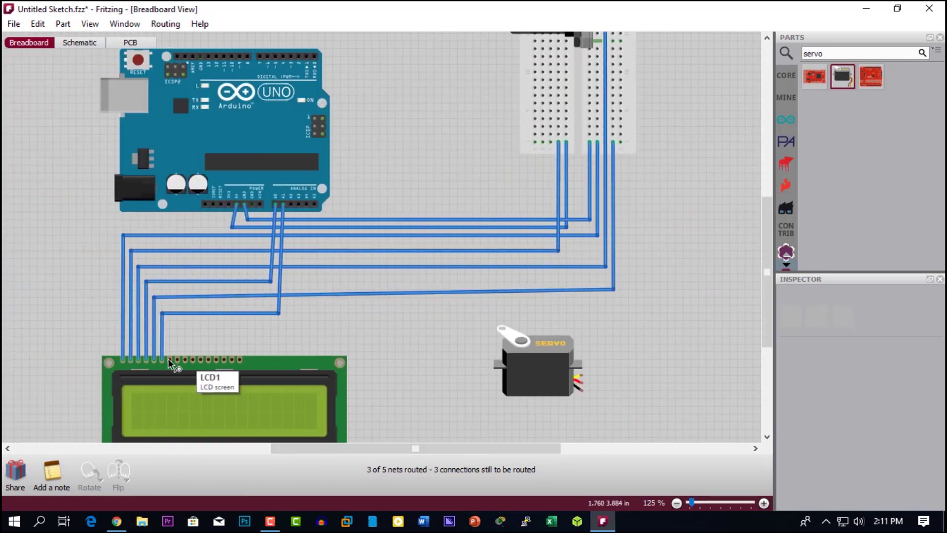
drag(240, 360, 621, 142)
drag(518, 201, 621, 298)
mouse_move(484, 322)
mouse_down()
mouse_move(303, 313)
mouse_move(328, 338)
mouse_move(238, 348)
mouse_move(232, 370)
mouse_up()
click(230, 350)
Wire LCD pin 15 to the breadboard's 5V row with bends at both ends.
scroll(228, 353, up, 1)
drag(403, 307, 583, 120)
drag(464, 205, 583, 293)
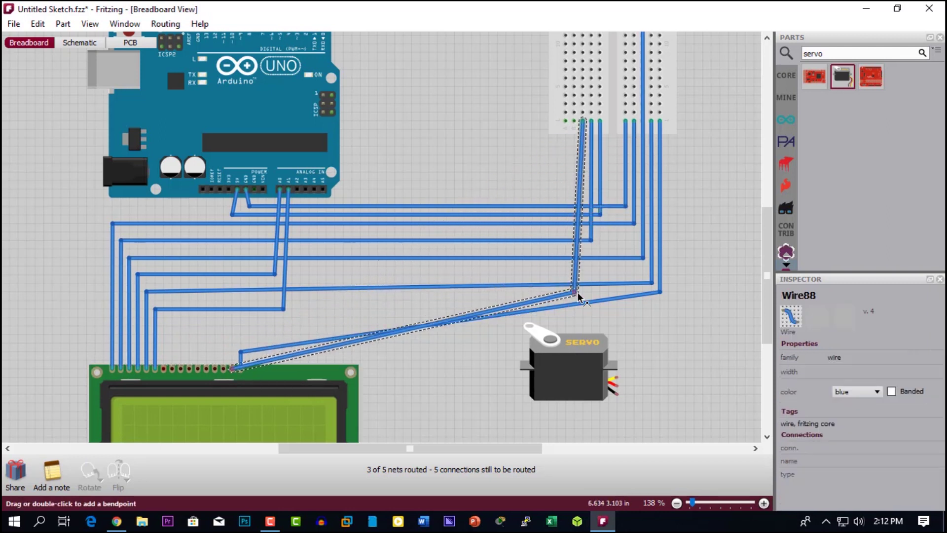
drag(324, 350, 230, 351)
click(387, 360)
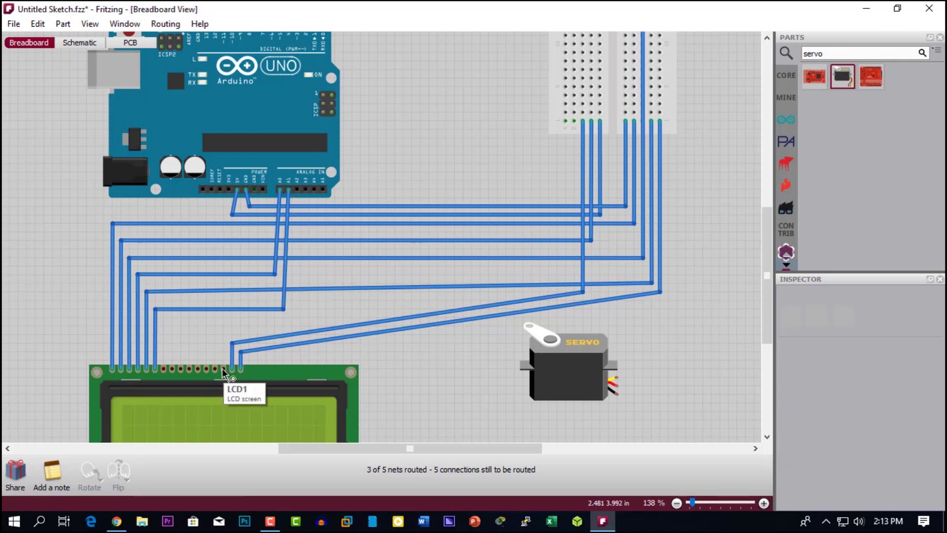
Move the servo down and lower the bends of the LCD pin 15 and 16 wires until they run horizontally.
drag(567, 370, 490, 422)
drag(660, 292, 660, 351)
drag(582, 292, 583, 343)
click(283, 306)
Wire LCD pins 14 and 13 to Arduino pins A5 and A4 with squared bends.
drag(223, 368, 324, 189)
drag(243, 332, 222, 333)
drag(283, 250, 326, 334)
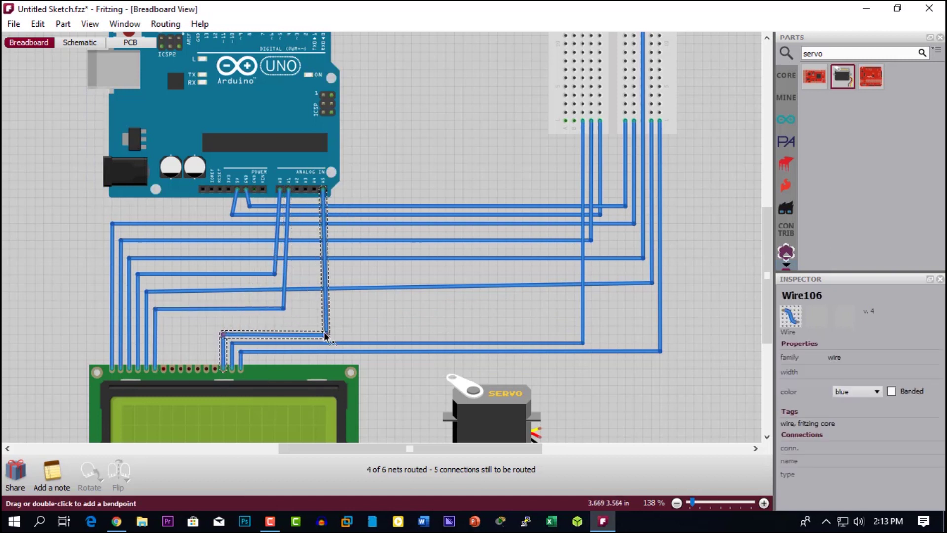
mouse_move(219, 371)
mouse_down()
mouse_move(217, 380)
mouse_move(314, 189)
mouse_up()
drag(245, 321, 215, 326)
drag(266, 256, 318, 326)
Wire LCD pins 12 and 11 to Arduino pins A3 and A2 with squared bends.
drag(206, 378, 305, 189)
drag(232, 329, 206, 317)
drag(292, 214, 307, 309)
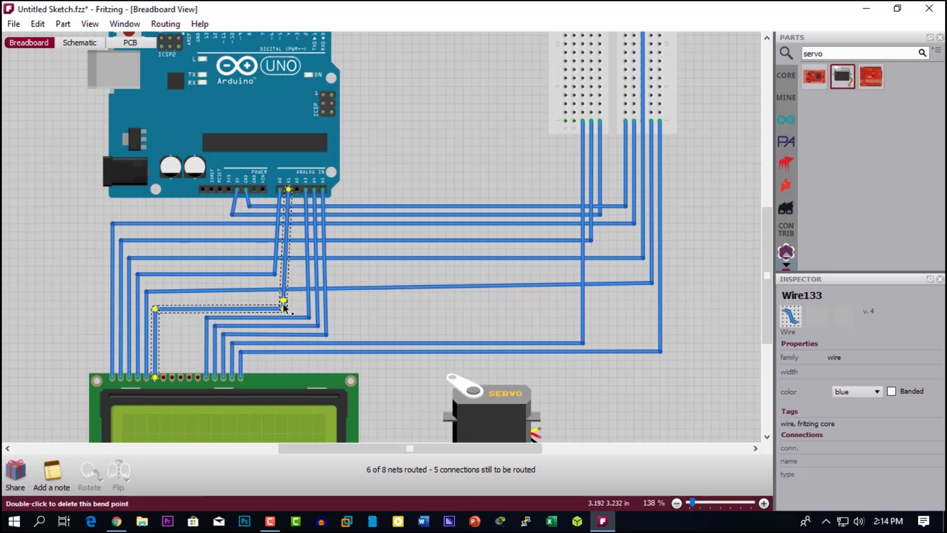
drag(242, 258, 297, 189)
drag(225, 325, 197, 301)
drag(239, 257, 300, 301)
click(391, 312)
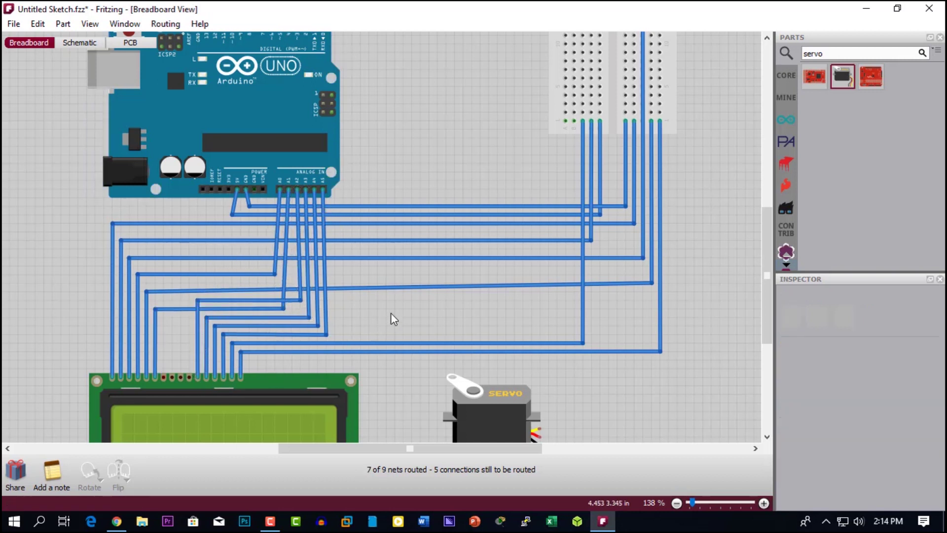
Wire the keypad's second and third connector holes to Arduino digital pins 8 and 7 with bends.
drag(766, 238, 766, 173)
mouse_move(237, 96)
mouse_down()
mouse_move(277, 100)
mouse_move(219, 90)
mouse_up()
mouse_move(196, 126)
mouse_down()
mouse_move(249, 222)
mouse_move(250, 203)
mouse_up()
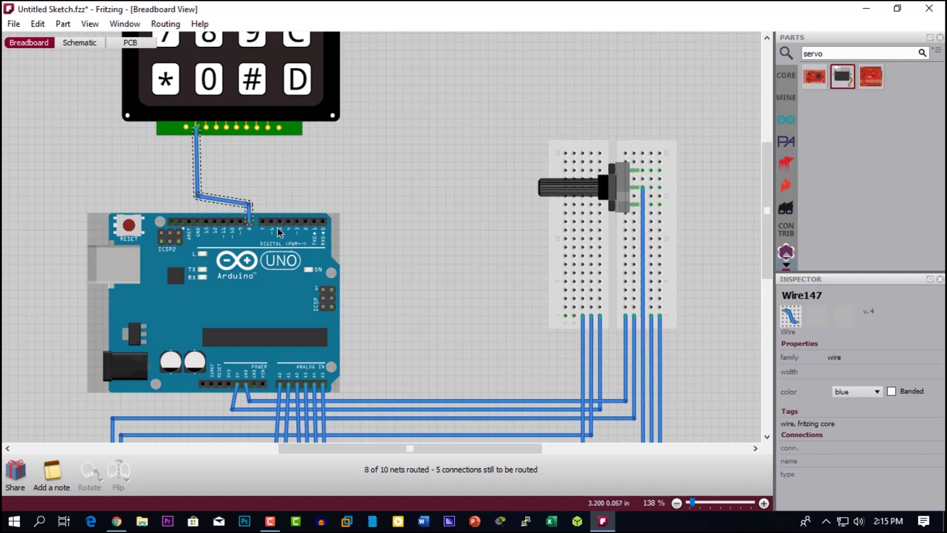
drag(205, 133, 206, 128)
drag(242, 184, 207, 188)
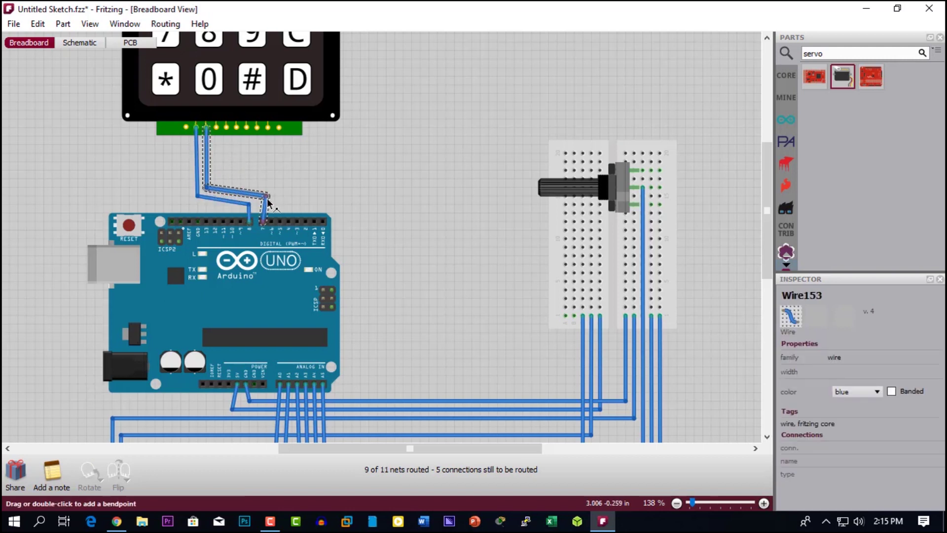
Wire the next four keypad connector holes to Arduino digital pins 6, 5, 4 and 3 with staggered bends.
drag(218, 129, 272, 222)
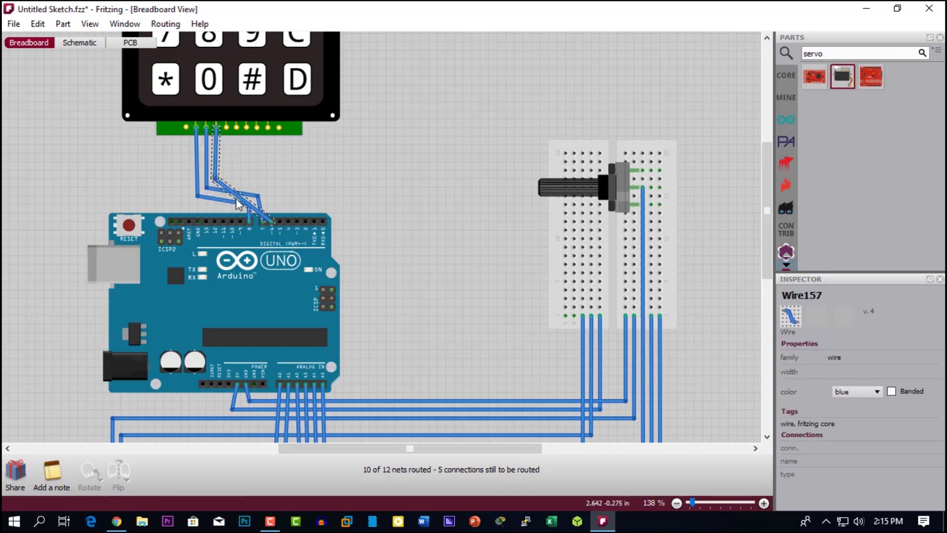
drag(227, 127, 281, 223)
drag(254, 174, 230, 174)
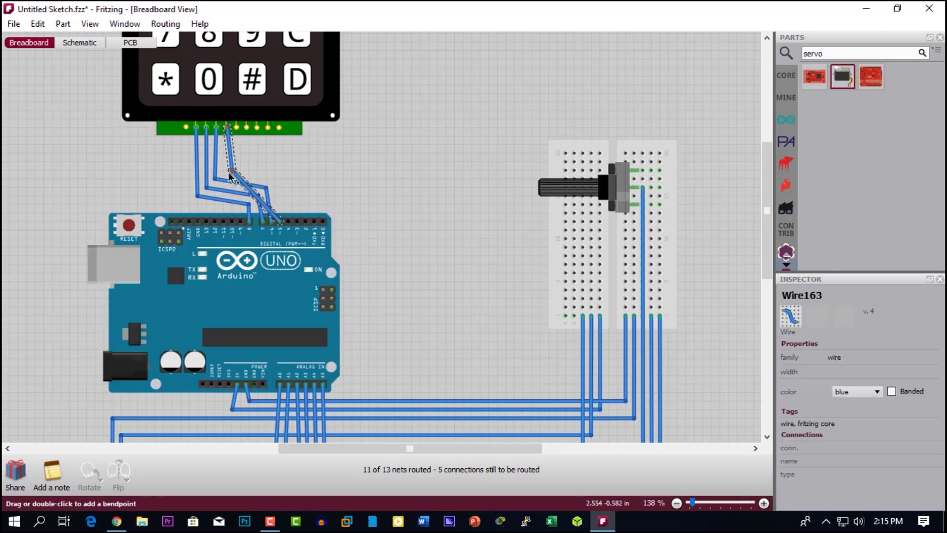
drag(237, 127, 291, 222)
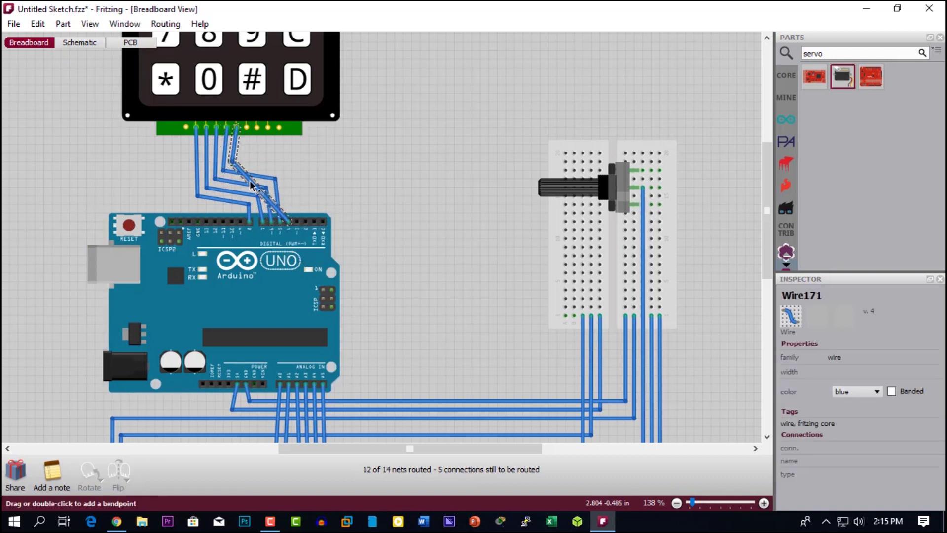
drag(247, 128, 298, 222)
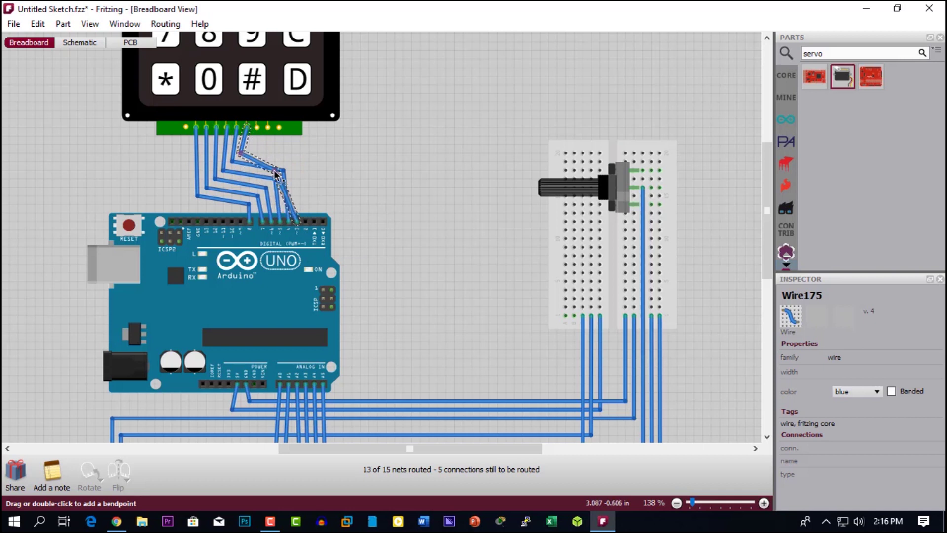
Wire the keypad's remaining two signal holes to Arduino digital pins 2 and 1, moving the keypad slightly up for clearance.
drag(258, 128, 306, 221)
drag(277, 185, 301, 152)
drag(276, 89, 276, 72)
drag(268, 110, 315, 222)
drag(280, 138, 310, 144)
click(406, 163)
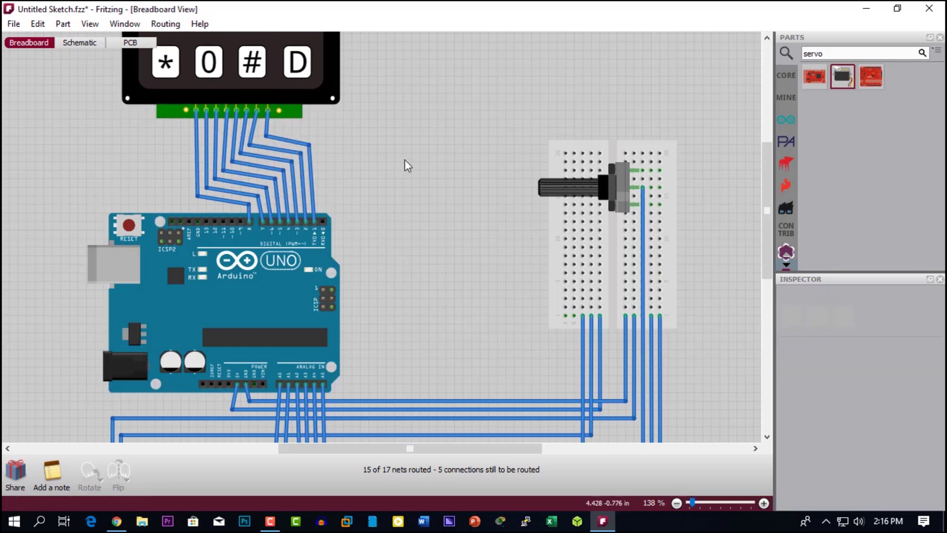
Wire the potentiometer's outer pins to the 5V row and the row above ground, and extend LCD pin 1's wire to a higher row.
drag(645, 168, 574, 315)
drag(615, 239, 644, 153)
drag(641, 207, 661, 309)
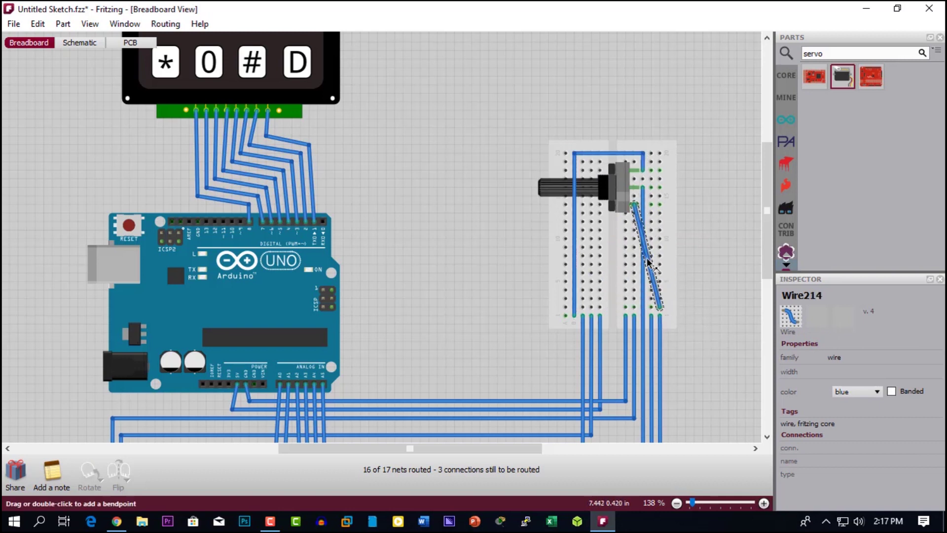
click(681, 274)
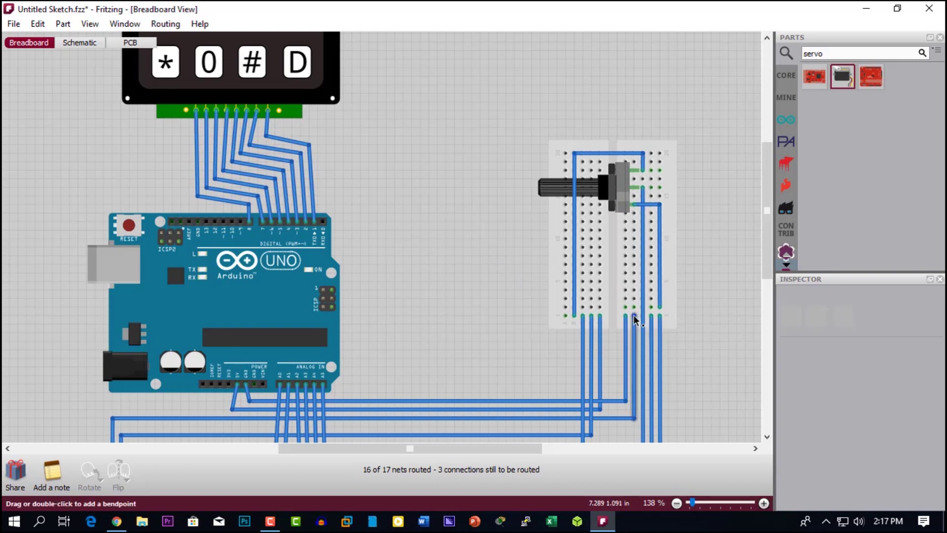
drag(634, 330, 634, 316)
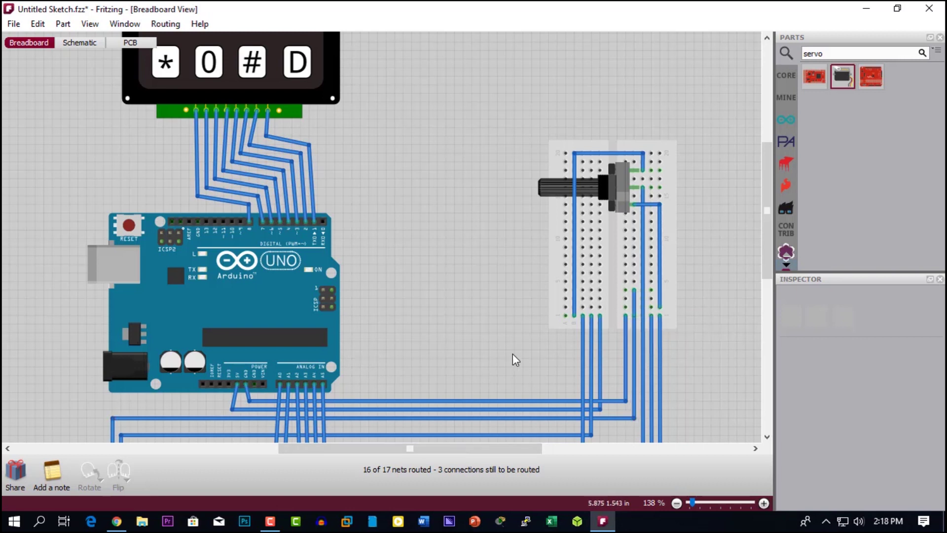
Wire the servo's black lead to the row above the breadboard's ground row and its red lead to the 5V row.
ctrl+scroll(499, 306, down, 2)
scroll(573, 400, down, 3)
ctrl+scroll(571, 397, up, 2)
drag(501, 385, 617, 71)
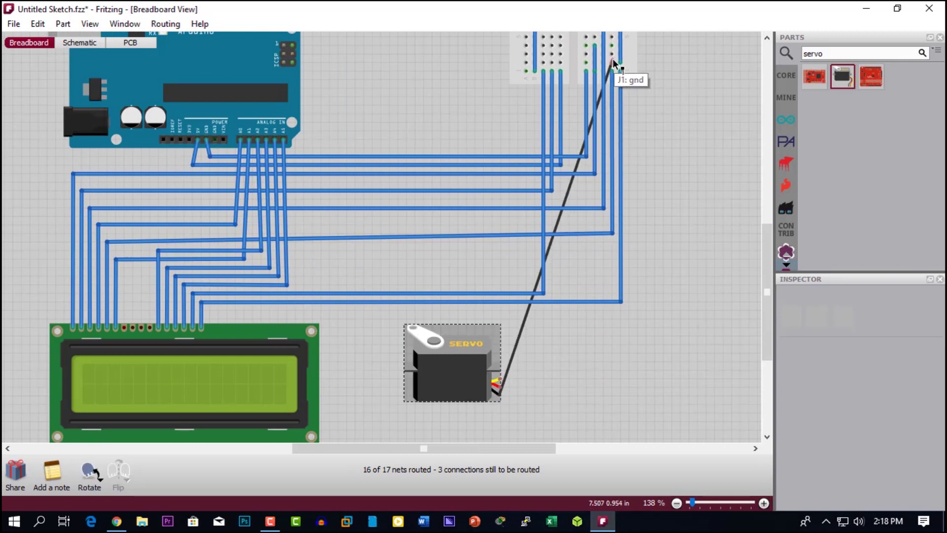
drag(529, 328, 652, 395)
drag(642, 318, 654, 63)
drag(501, 381, 526, 72)
drag(516, 324, 525, 388)
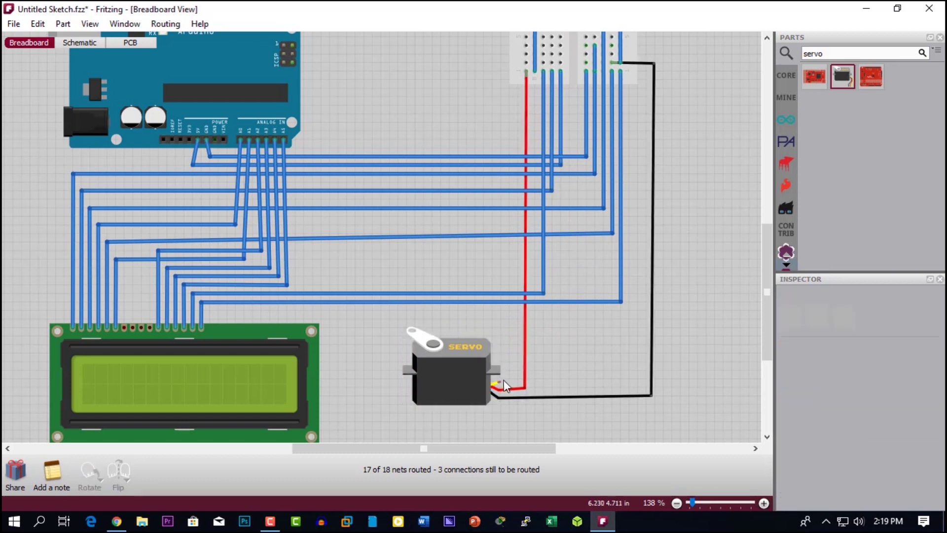
Route the servo's yellow signal wire to the Arduino board, bending it around the existing wires.
scroll(500, 384, up, 1)
drag(499, 384, 446, 270)
scroll(323, 35, down, 2)
scroll(323, 35, down, 5)
scroll(355, 183, up, 5)
scroll(446, 269, down, 5)
scroll(438, 336, up, 6)
drag(331, 332, 447, 218)
ctrl+scroll(448, 221, down, 5)
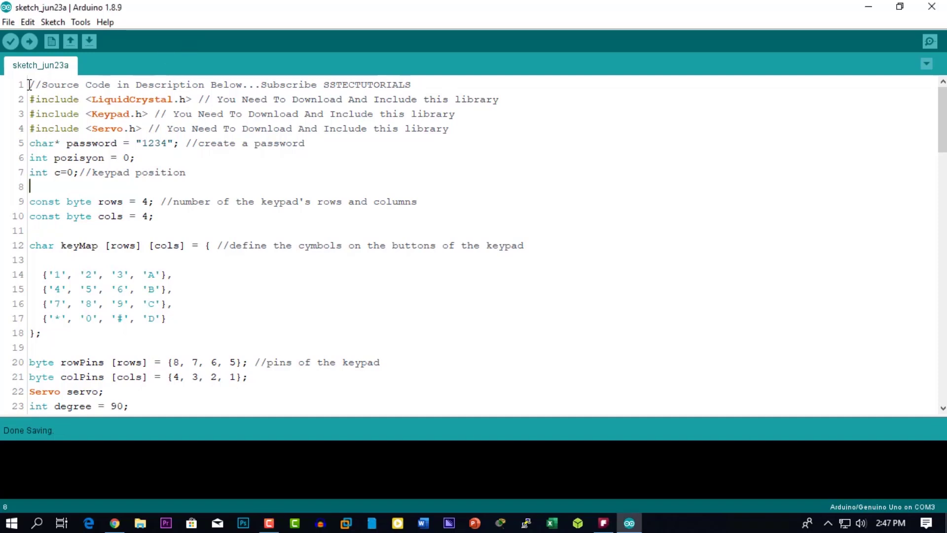
Review the sketch's library includes and their comments, the password definition, the key-handling code and the source-code note in the first line.
drag(208, 99, 497, 100)
drag(470, 129, 27, 101)
click(305, 143)
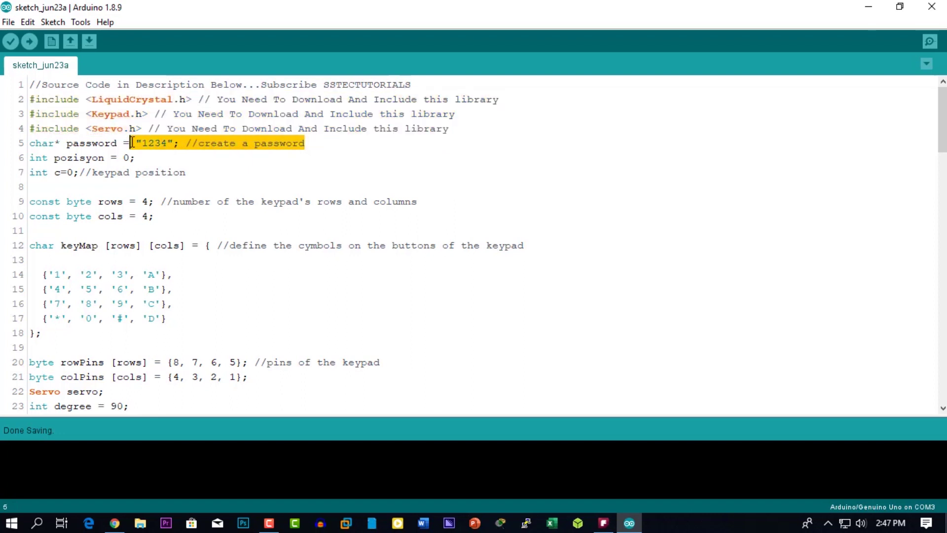
click(212, 172)
scroll(239, 212, down, 20)
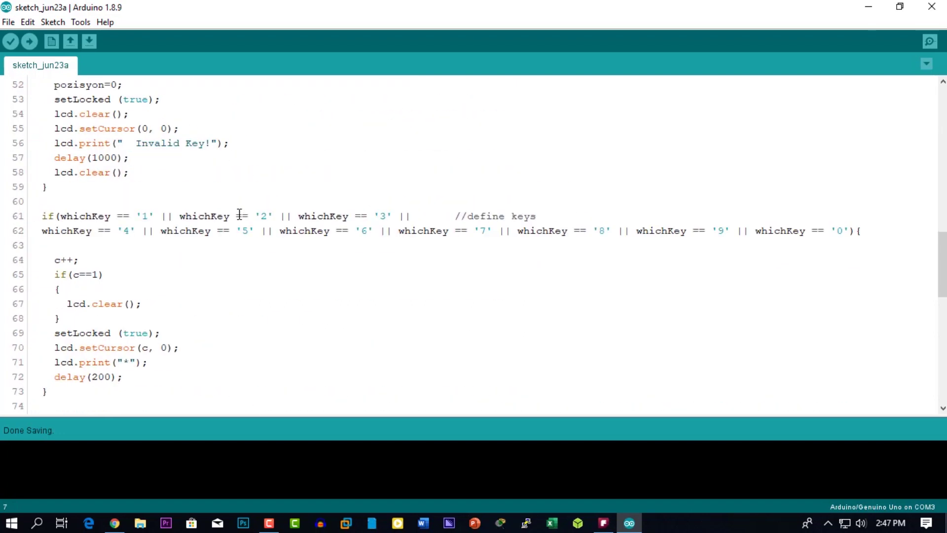
scroll(239, 214, up, 1)
scroll(239, 214, up, 11)
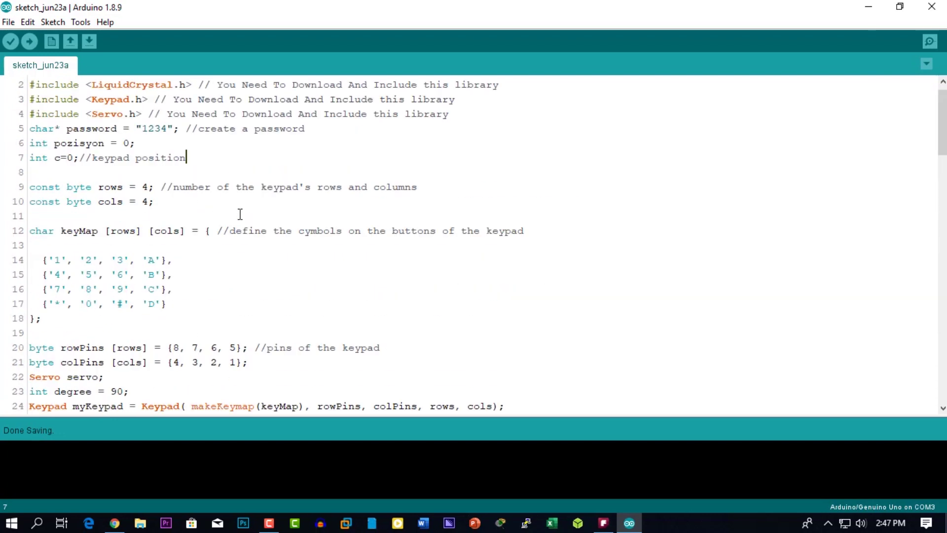
drag(42, 85, 240, 84)
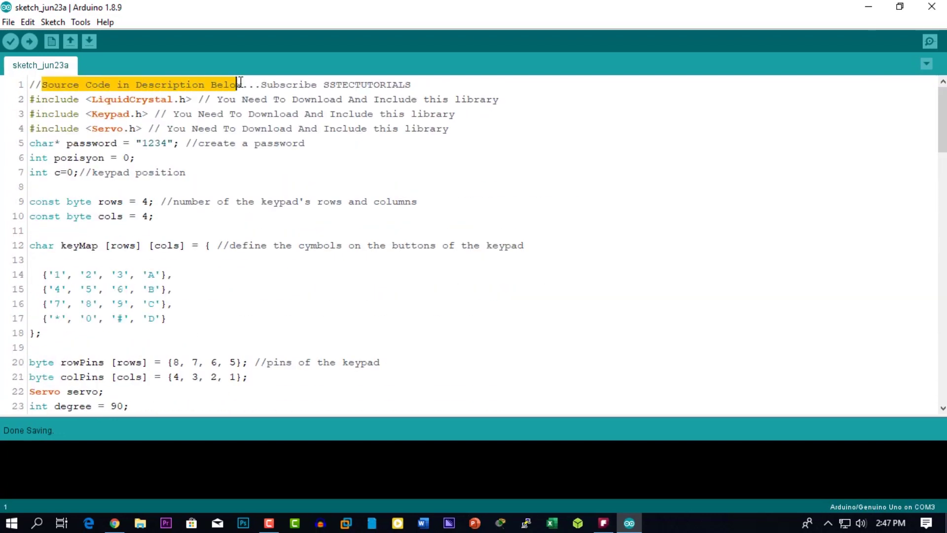
click(278, 159)
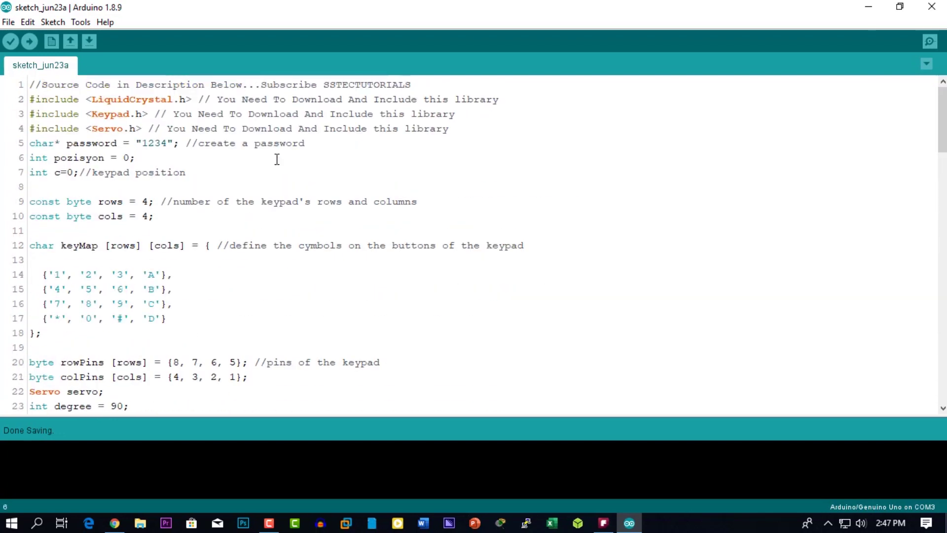
Choose Arduino/Genuino Uno as the target board for the sketch.
click(85, 22)
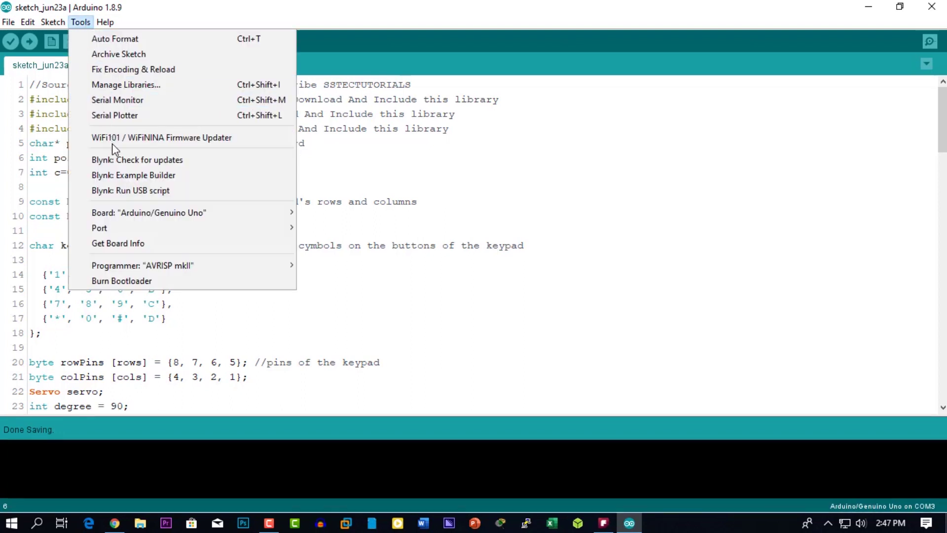
mouse_move(294, 216)
click(321, 192)
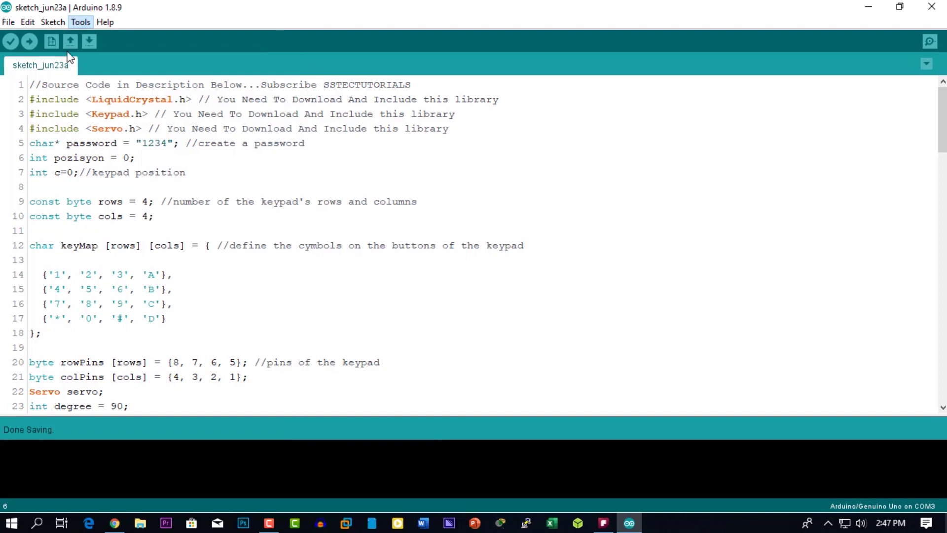
Set the serial port to COM15 (Arduino/Genuino Uno) and upload the sketch to the board.
click(79, 23)
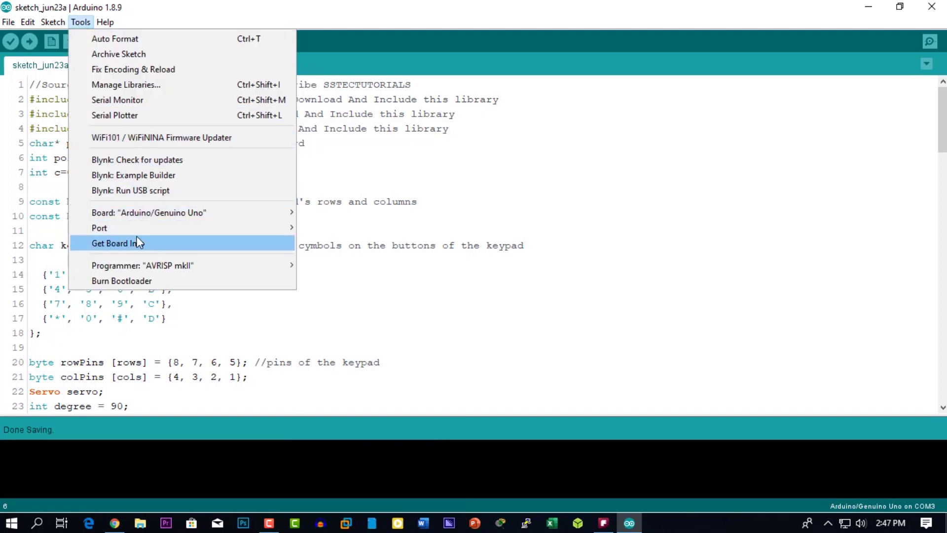
mouse_move(142, 229)
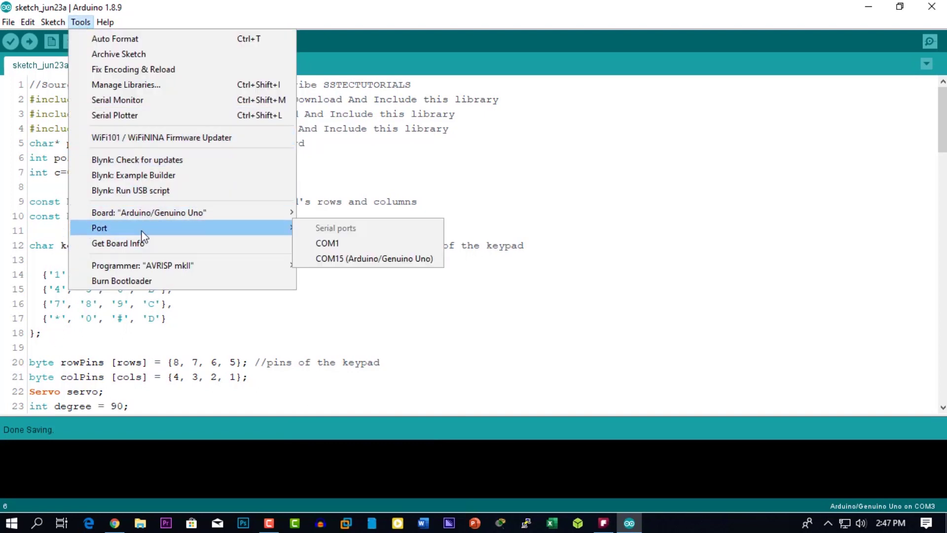
click(317, 258)
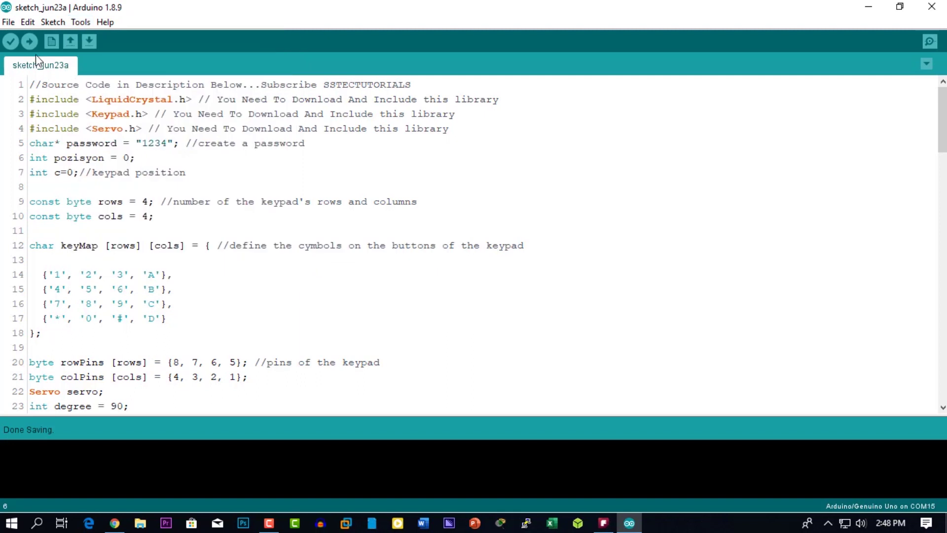
click(30, 42)
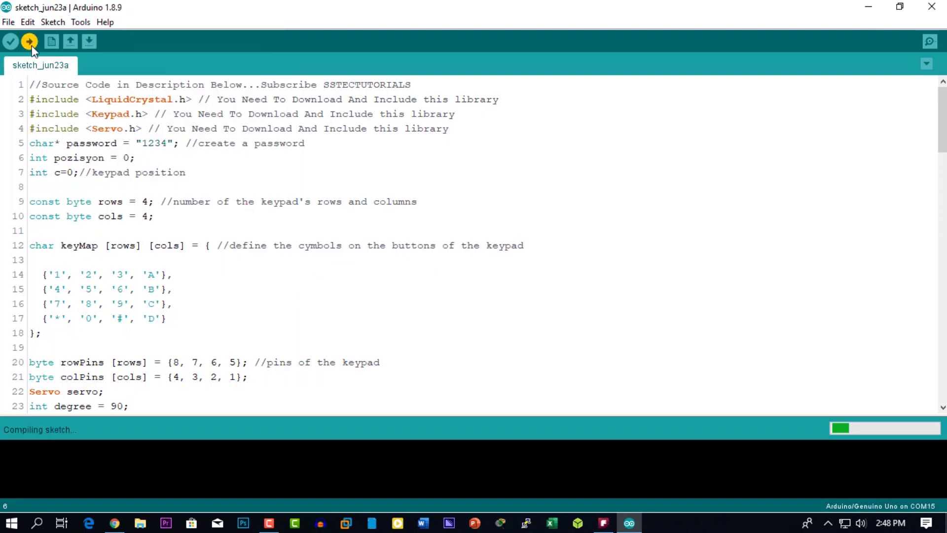